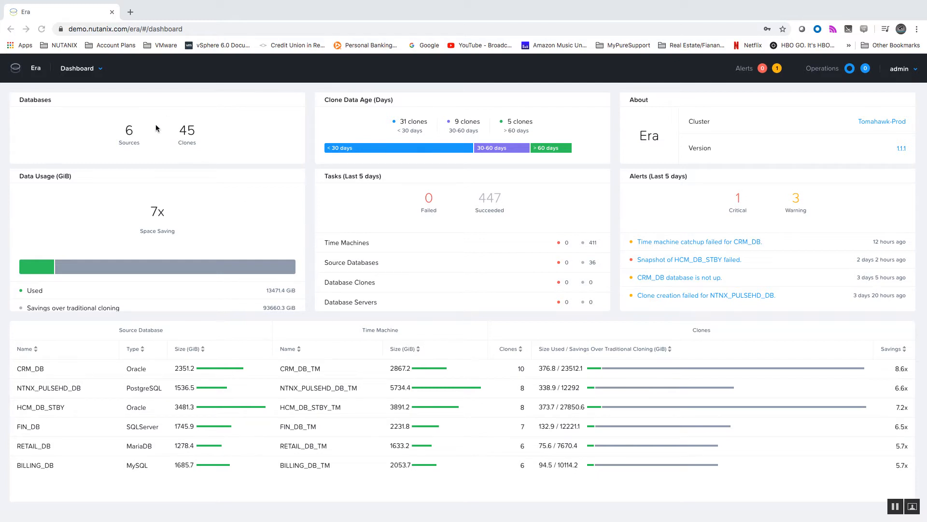
Open the list of source databases in the Databases section
{"action": "left_click", "coordinate": [81, 69]}
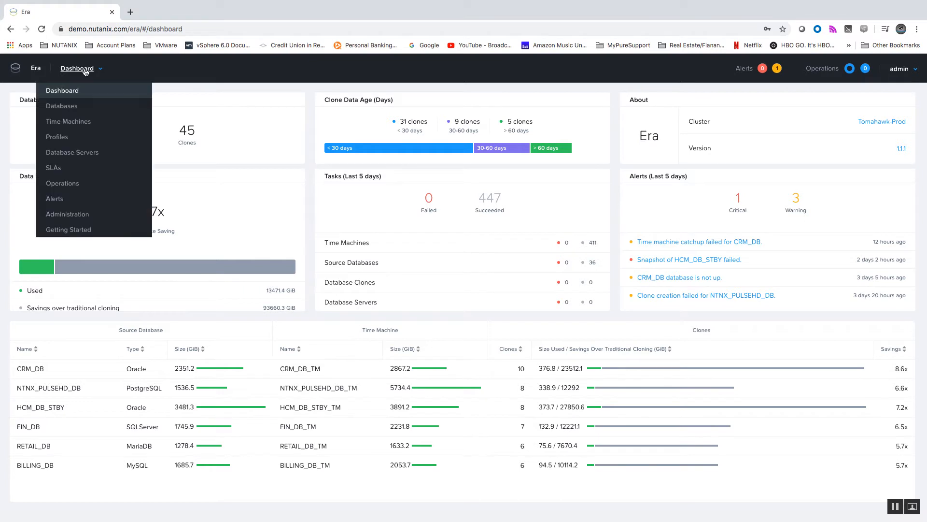
{"action": "left_click", "coordinate": [70, 107]}
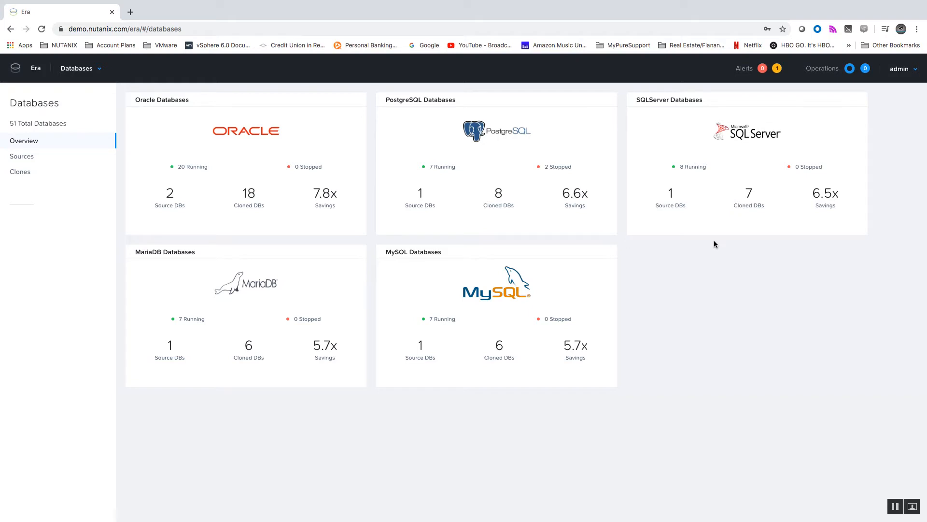
{"action": "left_click", "coordinate": [21, 156]}
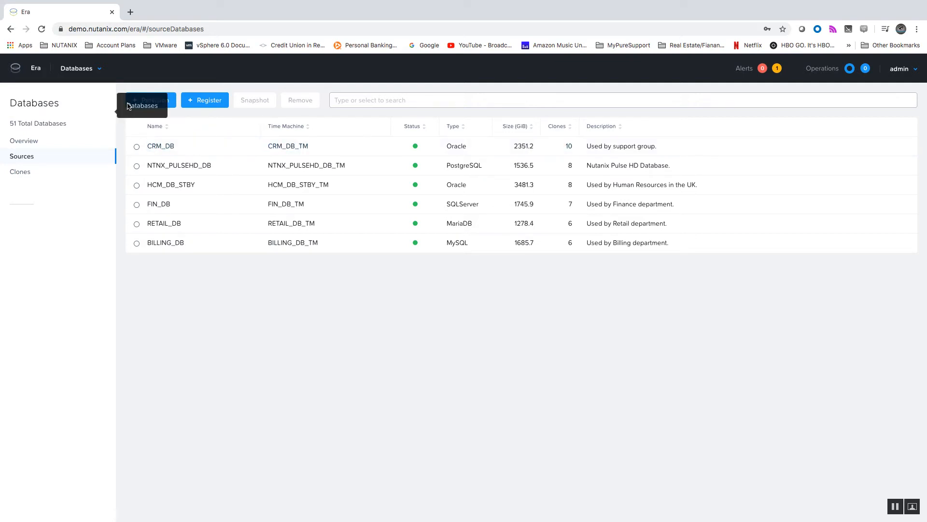
Start provisioning a database with the Oracle engine as a 2-node Cluster Database and continue to the server settings
{"action": "left_click", "coordinate": [161, 100]}
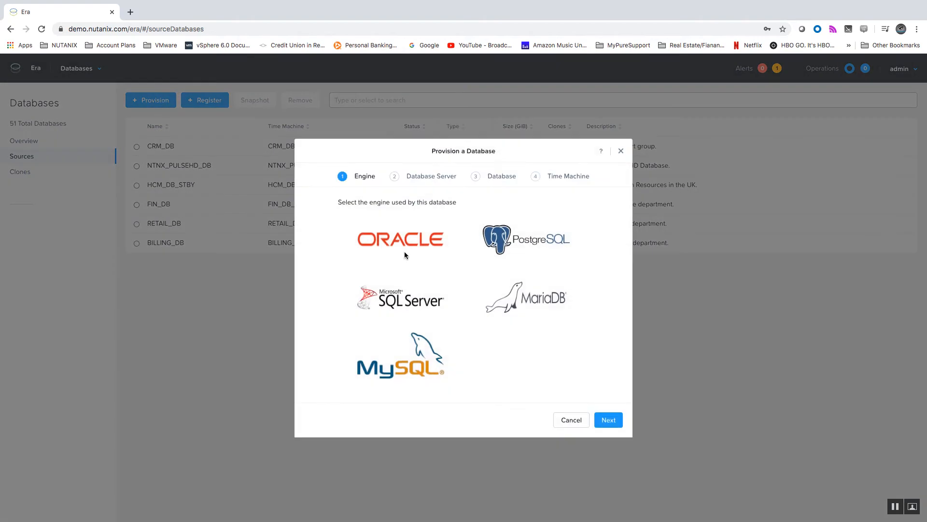
{"action": "left_click", "coordinate": [417, 243]}
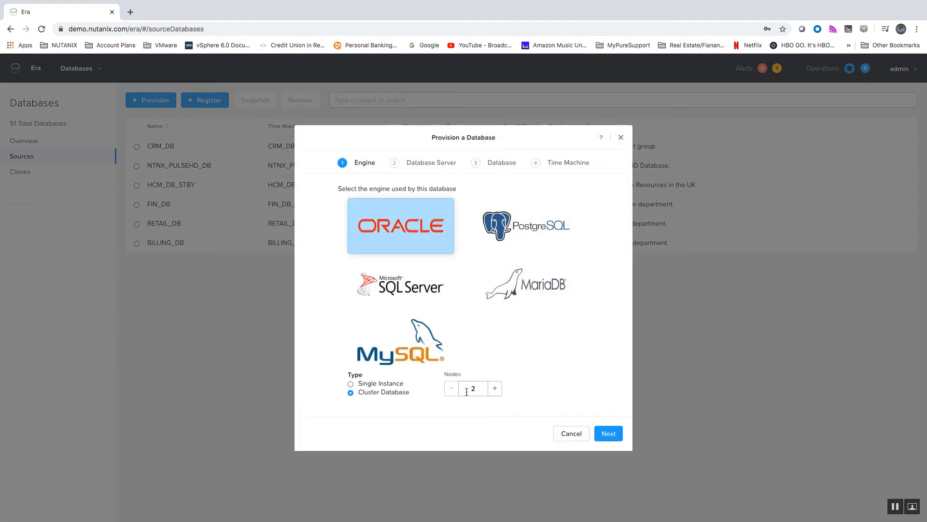
{"action": "left_click", "coordinate": [609, 434]}
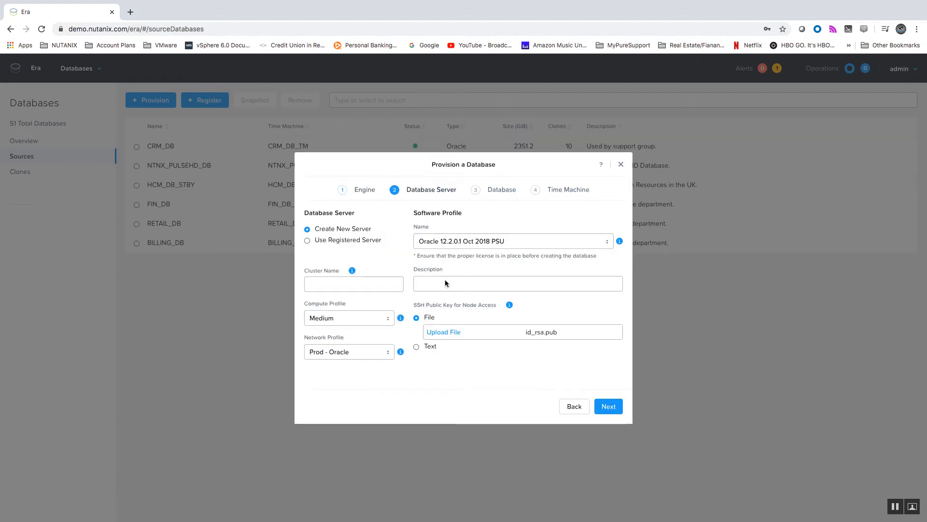
Choose to create a new database server and name its cluster SafeWordsDB2
{"action": "left_click", "coordinate": [321, 240]}
{"action": "left_click", "coordinate": [320, 223]}
{"action": "left_click", "coordinate": [350, 283]}
{"action": "type", "text": "SafeWordsDB2"}
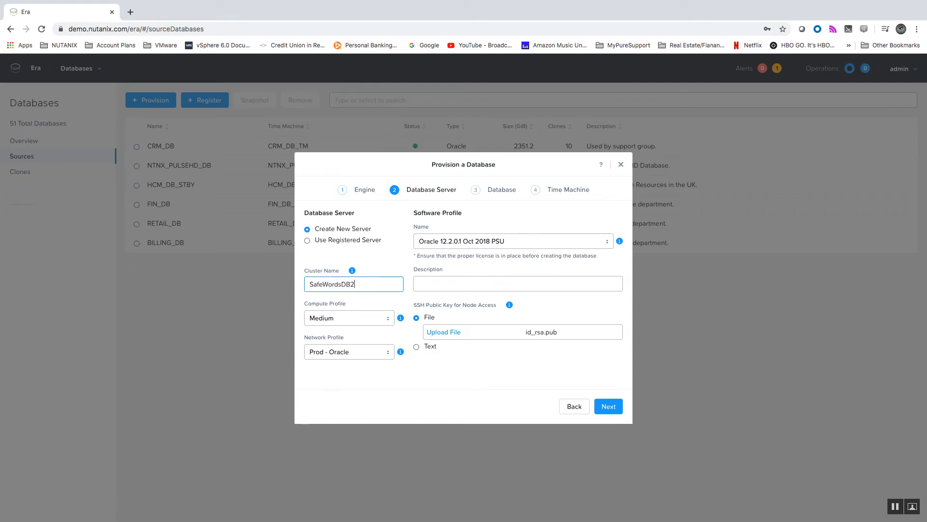
Set the compute profile to Small with the Prod - Oracle network profile and continue to the database settings
{"action": "left_click", "coordinate": [371, 319]}
{"action": "left_click", "coordinate": [358, 308]}
{"action": "left_click", "coordinate": [372, 351]}
{"action": "left_click", "coordinate": [366, 352]}
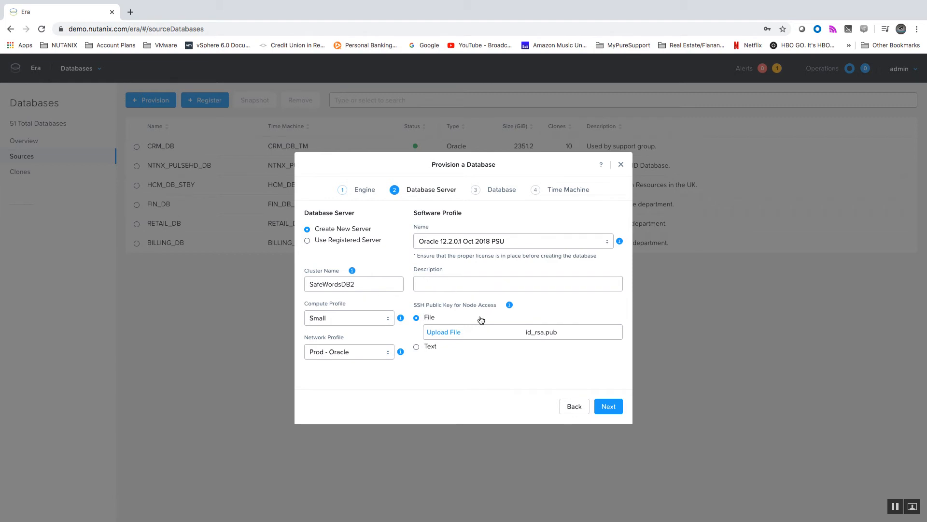
{"action": "left_click", "coordinate": [608, 407]}
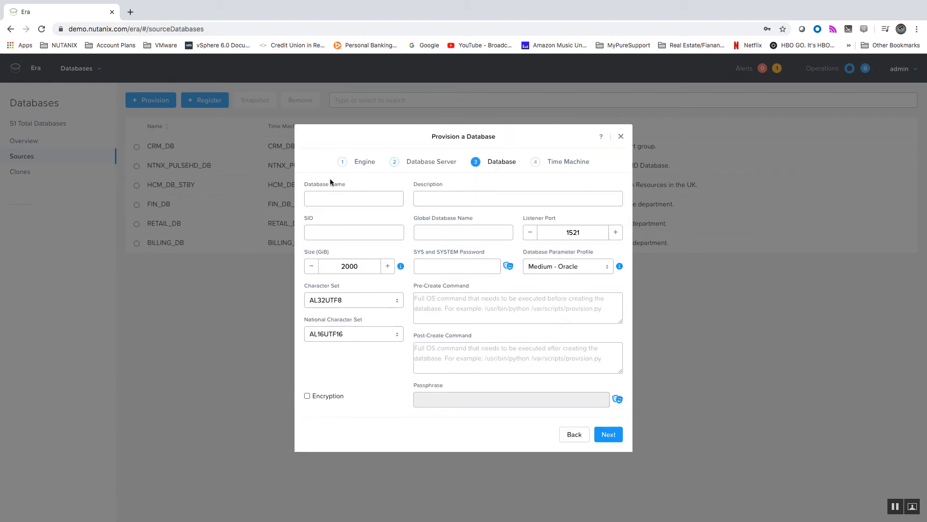
Name the database SafeWordsDB02 and enter SafeWordsDB as its SID
{"action": "left_click", "coordinate": [330, 198]}
{"action": "type", "text": "Safe"}
{"action": "type", "text": "Wors"}
{"action": "type", "text": "sDB02"}
{"action": "left_click", "coordinate": [321, 235]}
{"action": "type", "text": "S"}
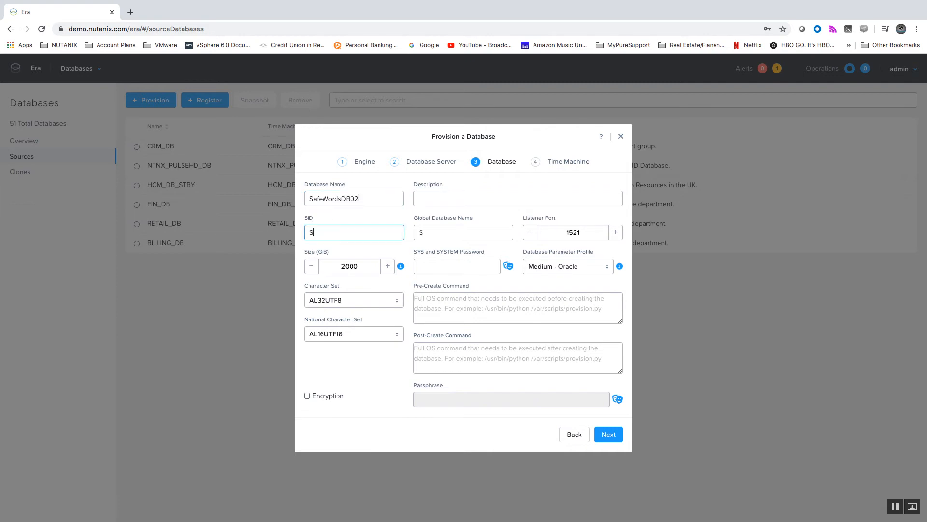
{"action": "type", "text": "afeWordsDB"}
Set the database size to 1000 GiB, enter the SYS and SYSTEM password, and submit the database settings
{"action": "left_click_drag", "start_coordinate": [388, 271], "coordinate": [388, 270]}
{"action": "double_click", "coordinate": [361, 267]}
{"action": "type", "text": "1000"}
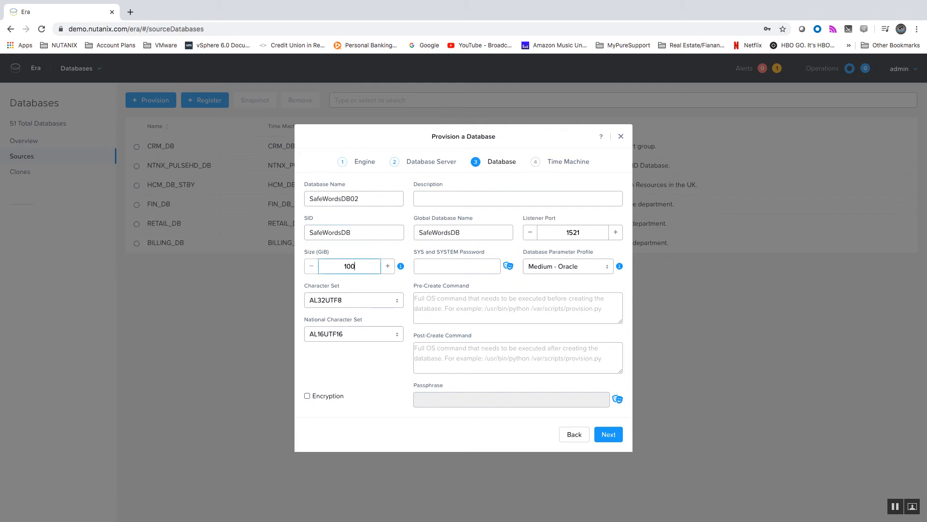
{"action": "left_click", "coordinate": [431, 268]}
{"action": "type", "text": "********"}
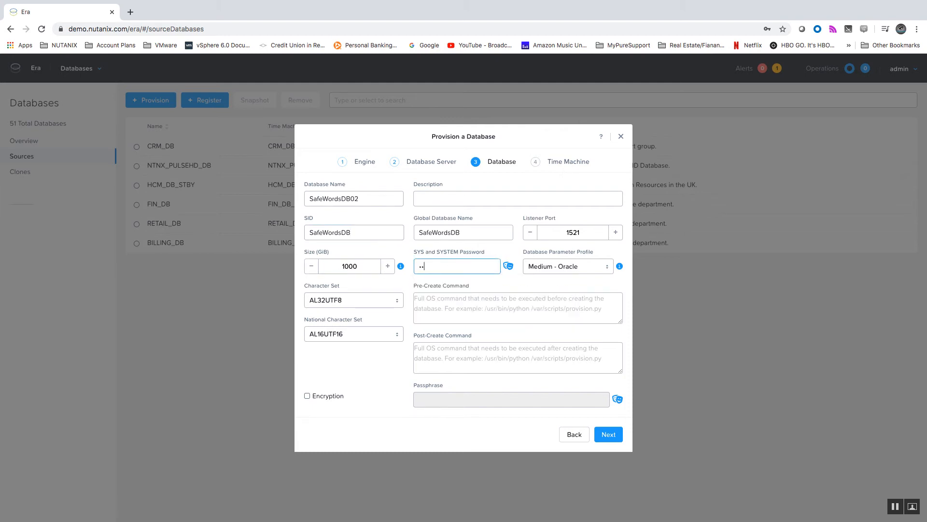
{"action": "type", "text": "**"}
{"action": "left_click", "coordinate": [609, 437]}
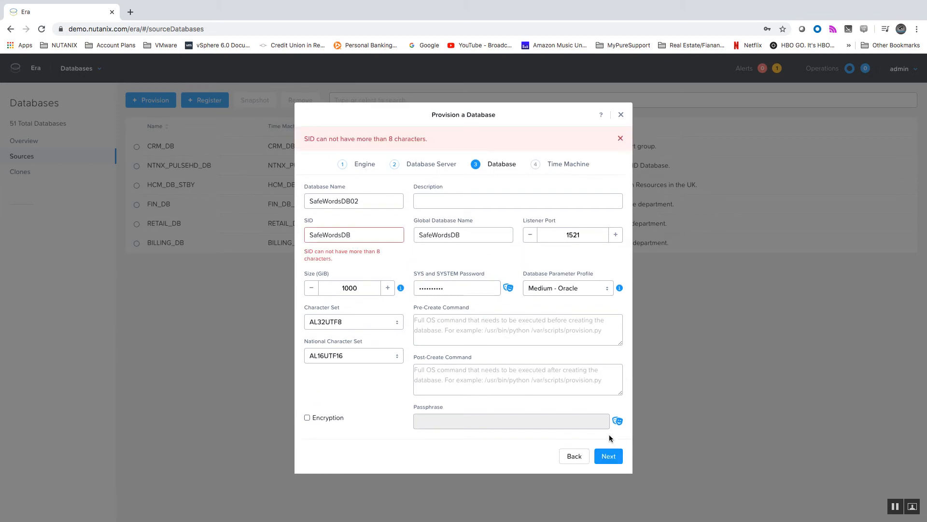
Shorten the SID to SWDB02 and continue to the time machine settings
{"action": "left_click", "coordinate": [368, 234]}
{"action": "key", "text": "BackSpace"}
{"action": "key", "text": "BackSpace"}
{"action": "left_click", "coordinate": [610, 456]}
{"action": "left_click", "coordinate": [345, 234]}
{"action": "key", "text": "BackSpace"}
{"action": "key", "text": "BackSpace"}
{"action": "key", "text": "BackSpace"}
{"action": "key", "text": "BackSpace"}
{"action": "key", "text": "BackSpace"}
{"action": "key", "text": "BackSpace"}
{"action": "key", "text": "BackSpace"}
{"action": "key", "text": "BackSpace"}
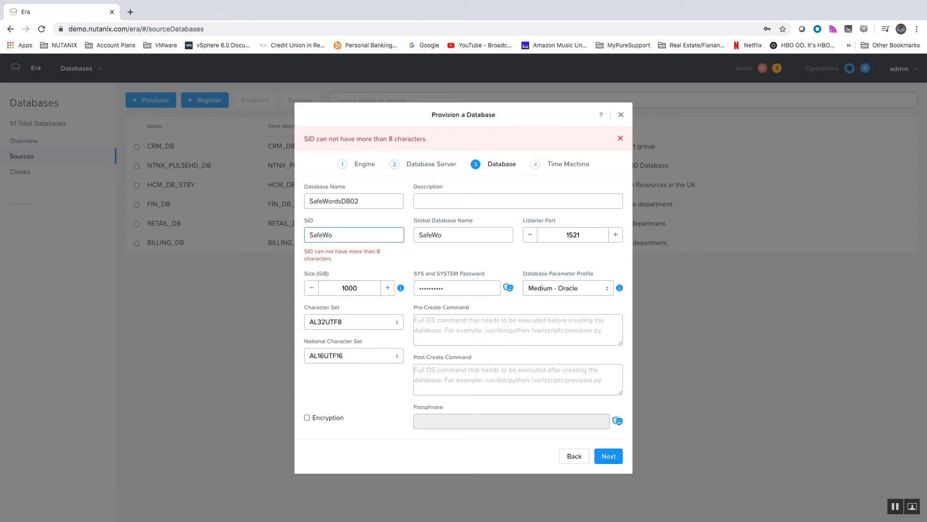
{"action": "type", "text": "WDB02"}
{"action": "left_click", "coordinate": [609, 456]}
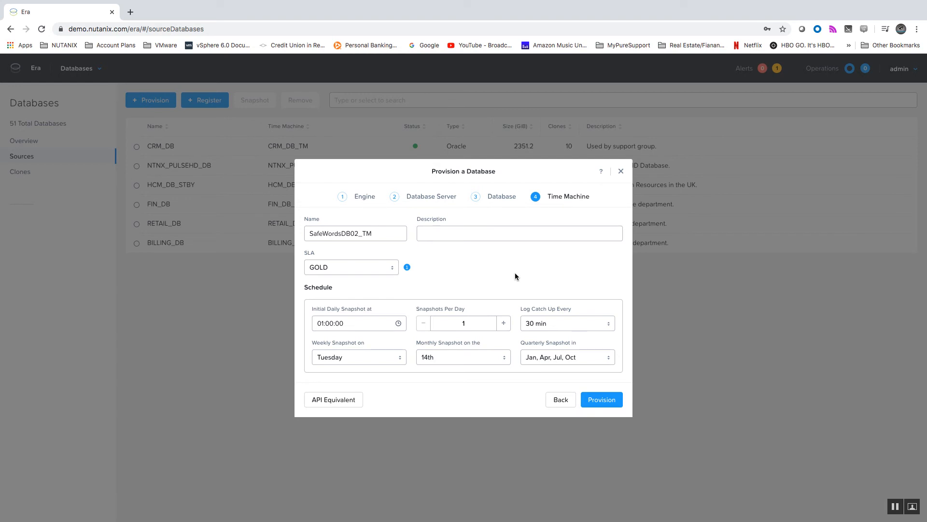
Keep the GOLD SLA for the time machine and submit the database for provisioning
{"action": "left_click", "coordinate": [370, 264]}
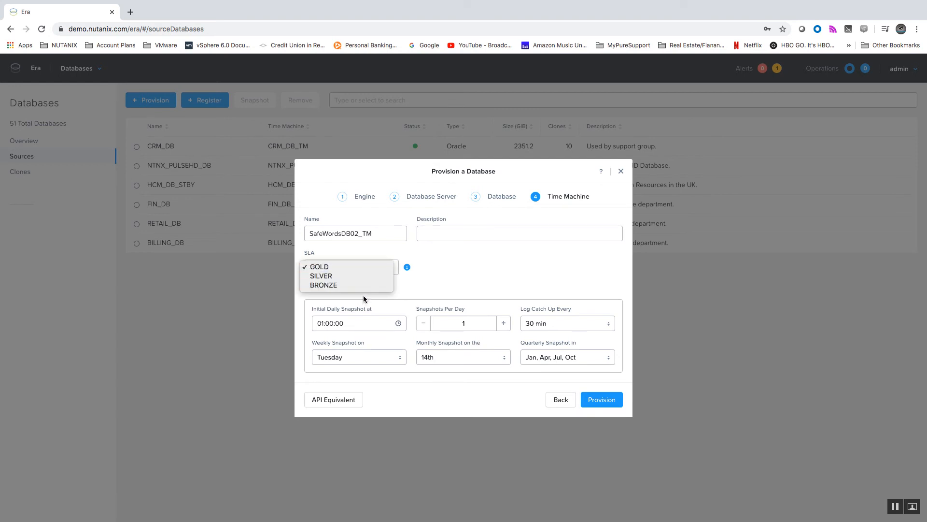
{"action": "left_click", "coordinate": [359, 268]}
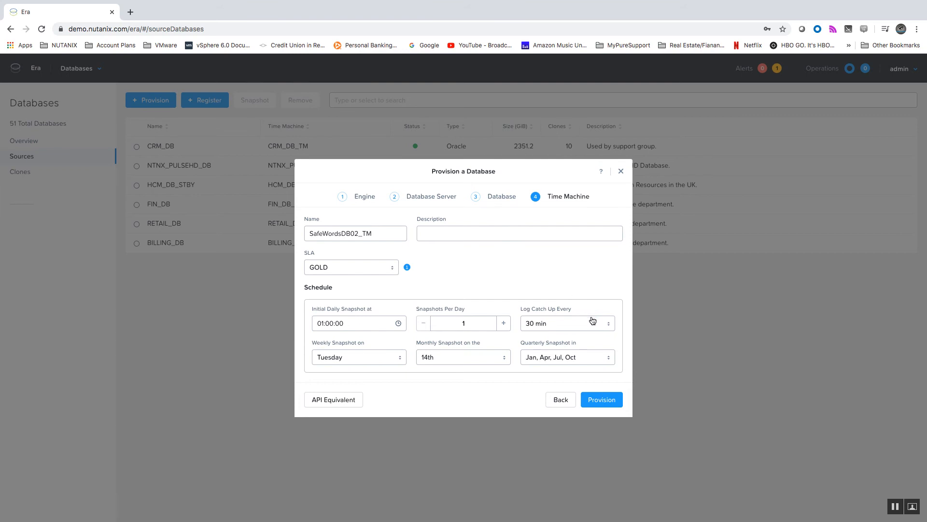
{"action": "left_click", "coordinate": [601, 408]}
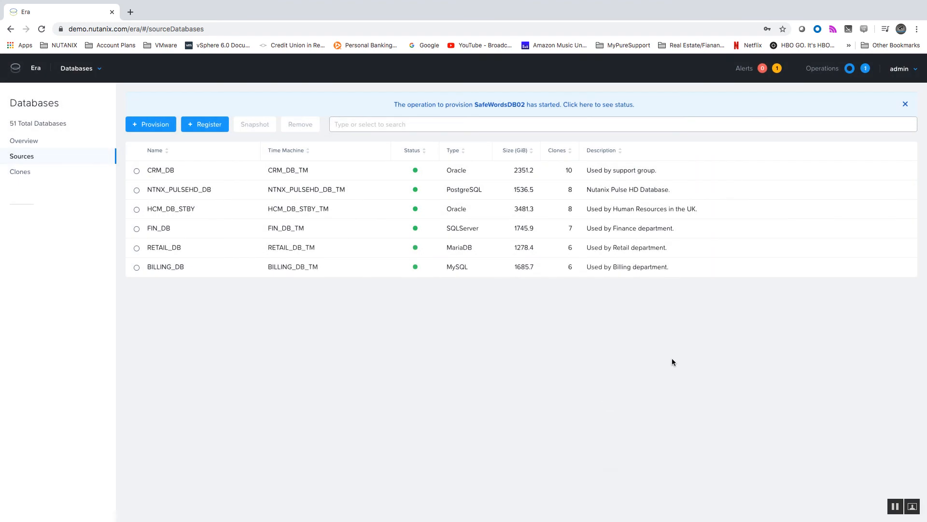
Open the status of the SafeWordsDB02 provisioning operation and decline saving the password in the browser
{"action": "left_click", "coordinate": [487, 106]}
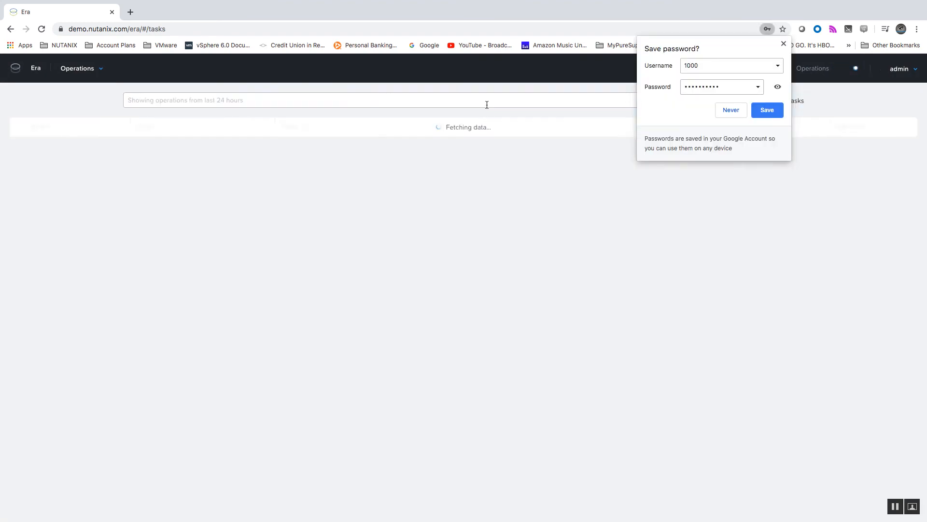
{"action": "left_click", "coordinate": [731, 111]}
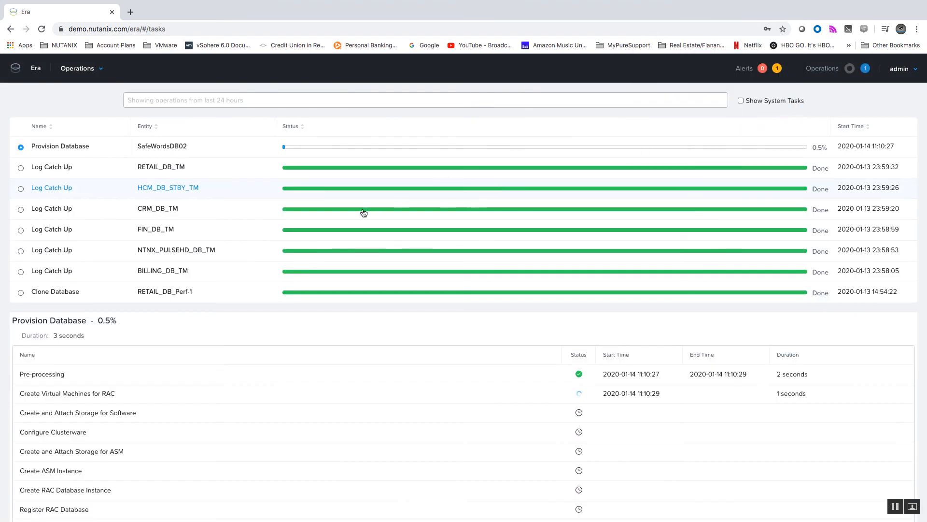
Examine the stages of the provisioning operation, from creating the RAC virtual machines to attaching the ASM storage
{"action": "scroll", "coordinate": [363, 212], "scroll_direction": "down", "scroll_amount": 1}
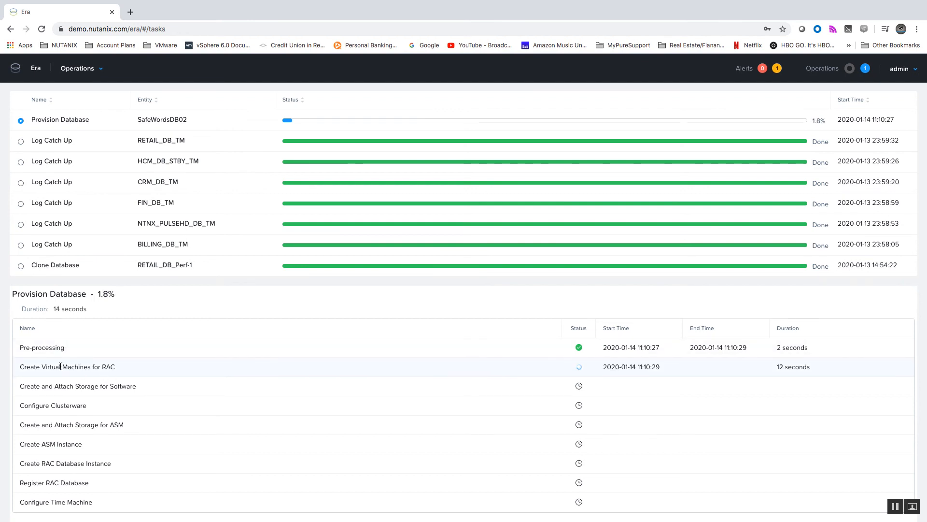
{"action": "left_click_drag", "start_coordinate": [61, 366], "coordinate": [121, 364]}
{"action": "left_click", "coordinate": [123, 364]}
{"action": "left_click_drag", "start_coordinate": [49, 386], "coordinate": [145, 387]}
{"action": "left_click_drag", "start_coordinate": [43, 405], "coordinate": [124, 427]}
{"action": "left_click", "coordinate": [116, 408]}
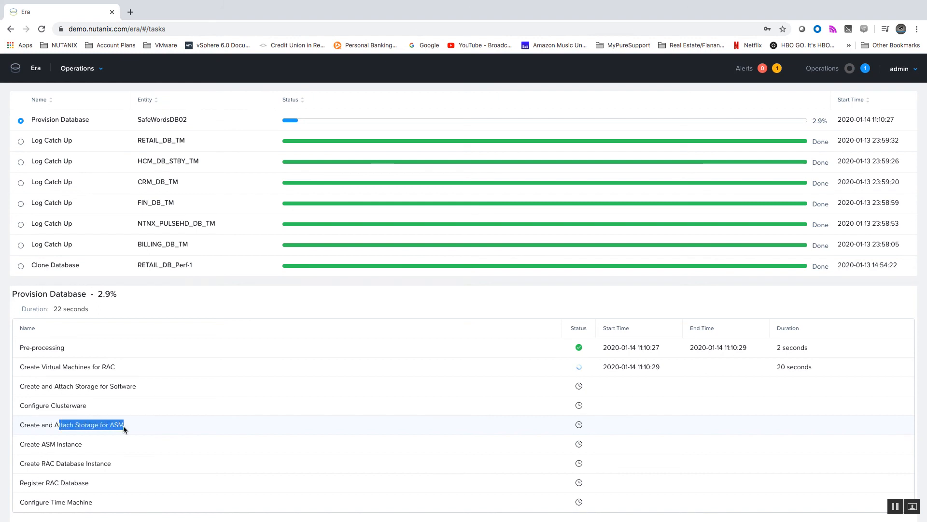
{"action": "left_click", "coordinate": [137, 424]}
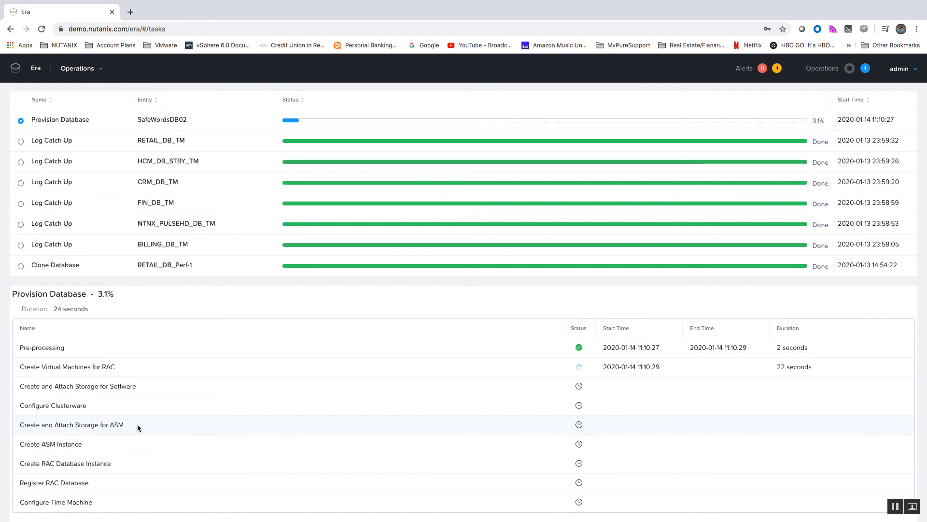